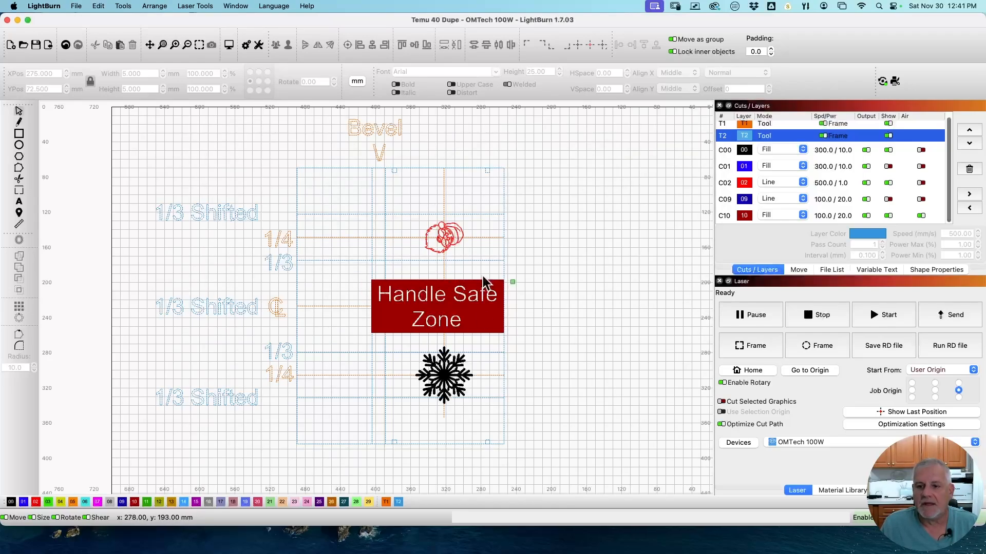
# Select the outer frame, make layer C09 visible, and disable output for layers C09 and C10
pyautogui.click(503, 224)
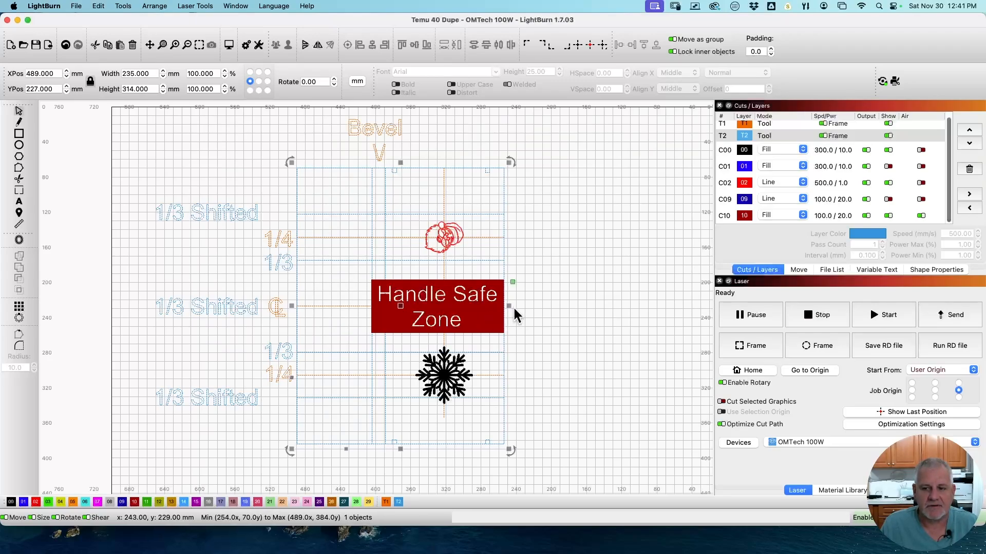
pyautogui.click(888, 200)
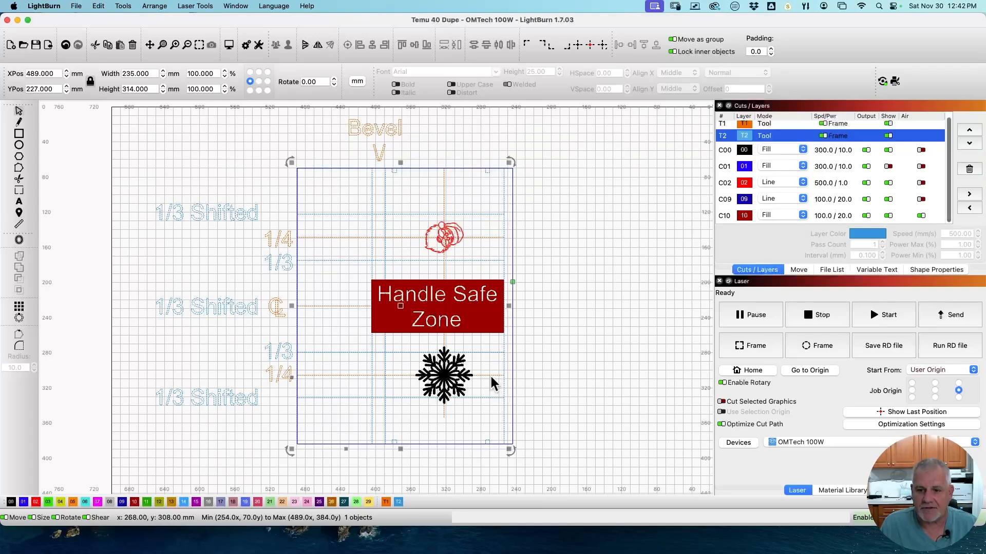
pyautogui.click(866, 217)
pyautogui.click(866, 200)
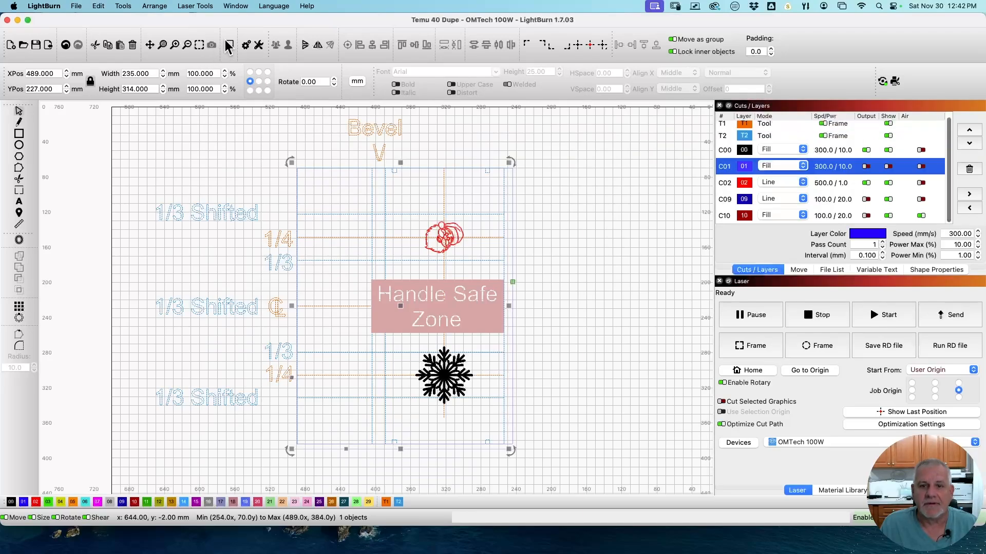
# Preview the laser job with layers C01, C09 and C10 excluded from output, and close the preview
pyautogui.click(228, 47)
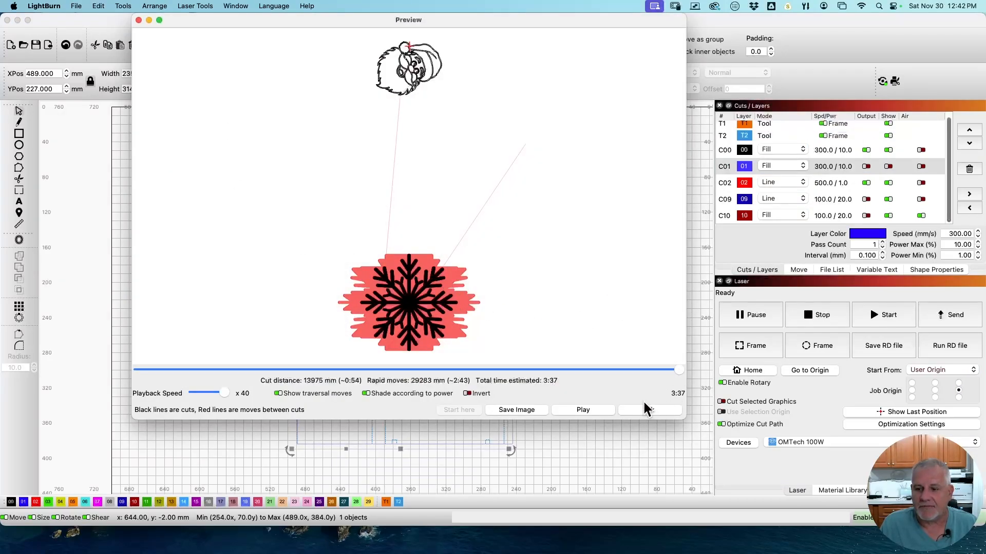
pyautogui.moveTo(679, 376)
pyautogui.mouseDown()
pyautogui.moveTo(77, 375)
pyautogui.moveTo(688, 369)
pyautogui.mouseUp()
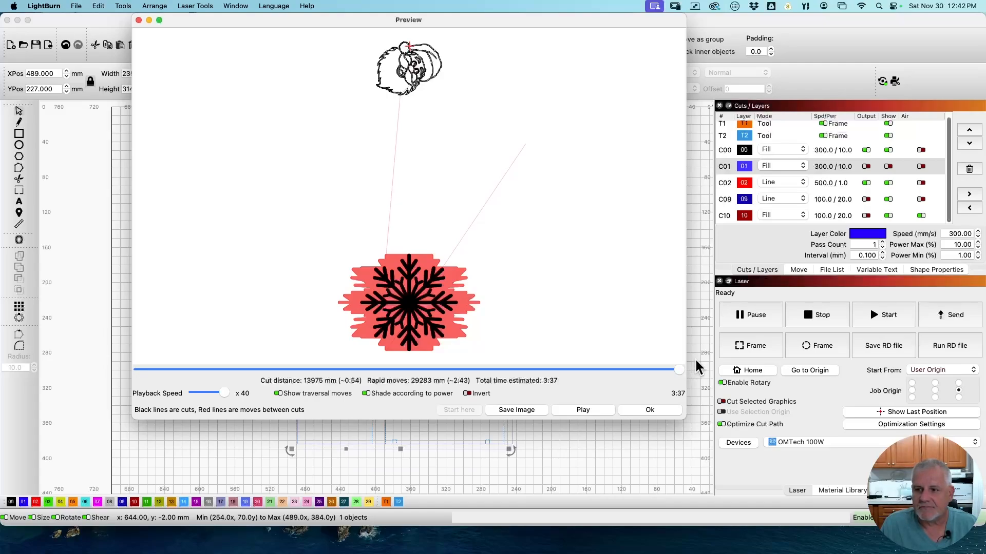
pyautogui.click(640, 409)
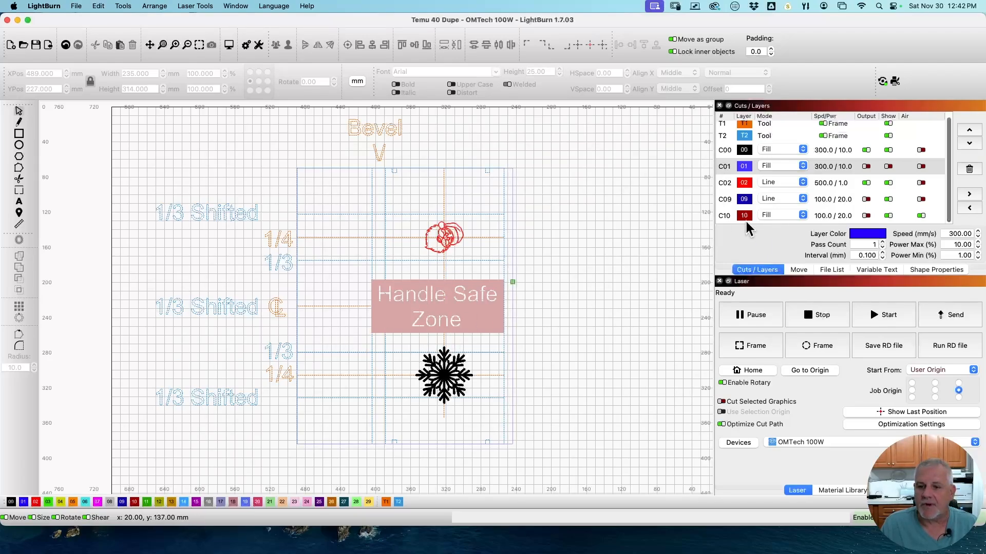
# Make layer C01 visible and enable its output, and locate its small dot beside the centre 1/3 Shifted label
pyautogui.click(887, 168)
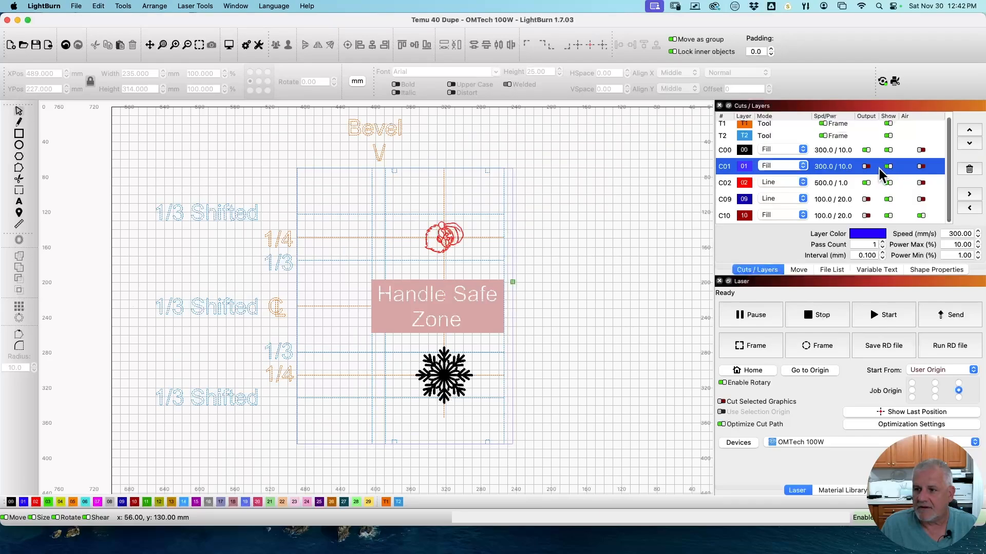
pyautogui.click(866, 166)
pyautogui.scroll(2, 133, 321)
pyautogui.scroll(5, 132, 315)
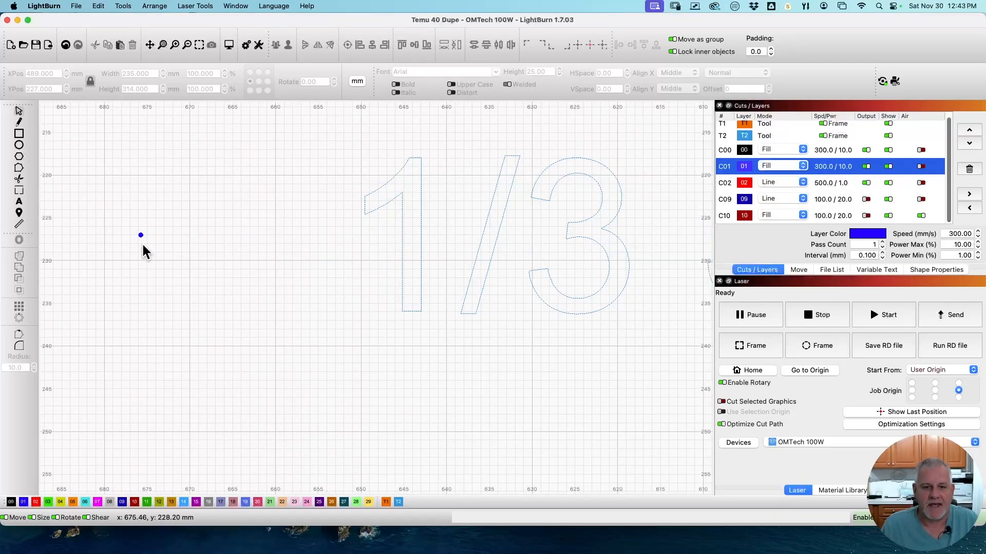
pyautogui.scroll(-5, 149, 242)
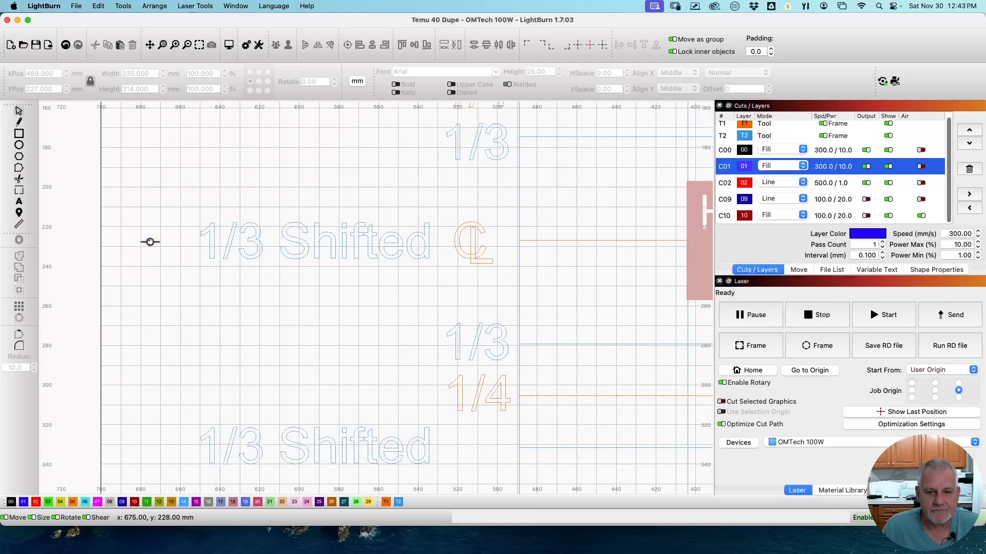
pyautogui.scroll(-2, 150, 241)
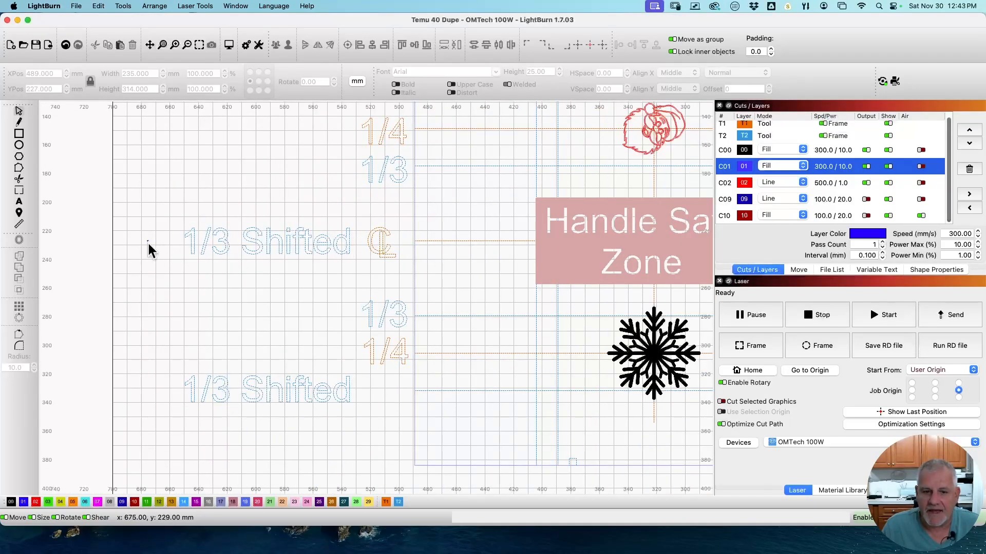
# Inspect how the small layer C01 dot lines up with the design's horizontal centre line by selecting both, and clear the selection
pyautogui.click(147, 241)
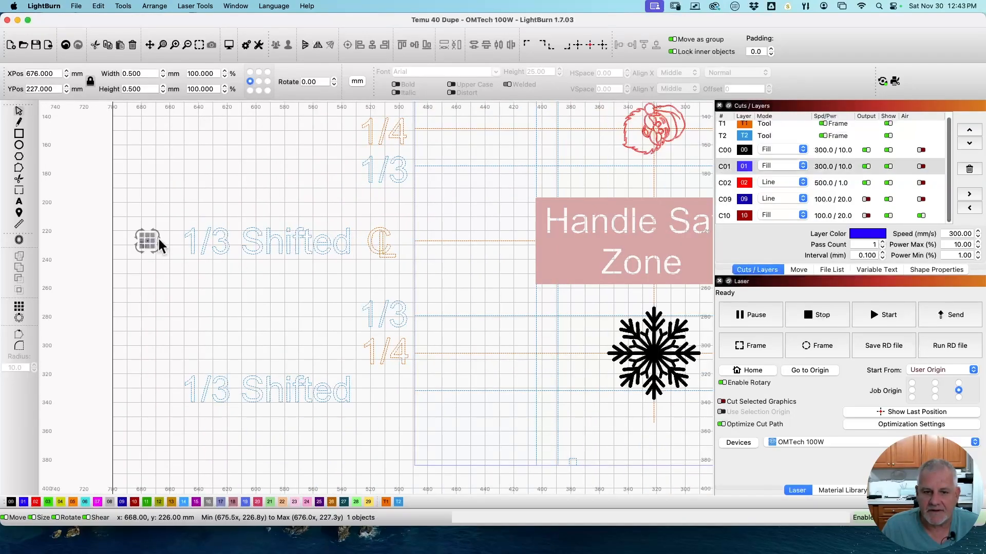
pyautogui.keyDown('shift'); pyautogui.click(440, 242); pyautogui.keyUp('shift')
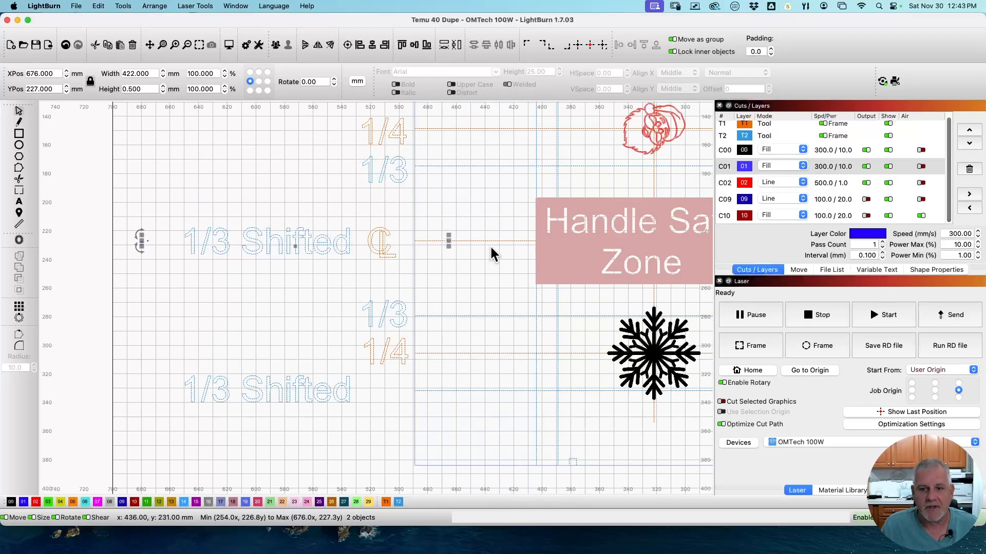
pyautogui.click(181, 271)
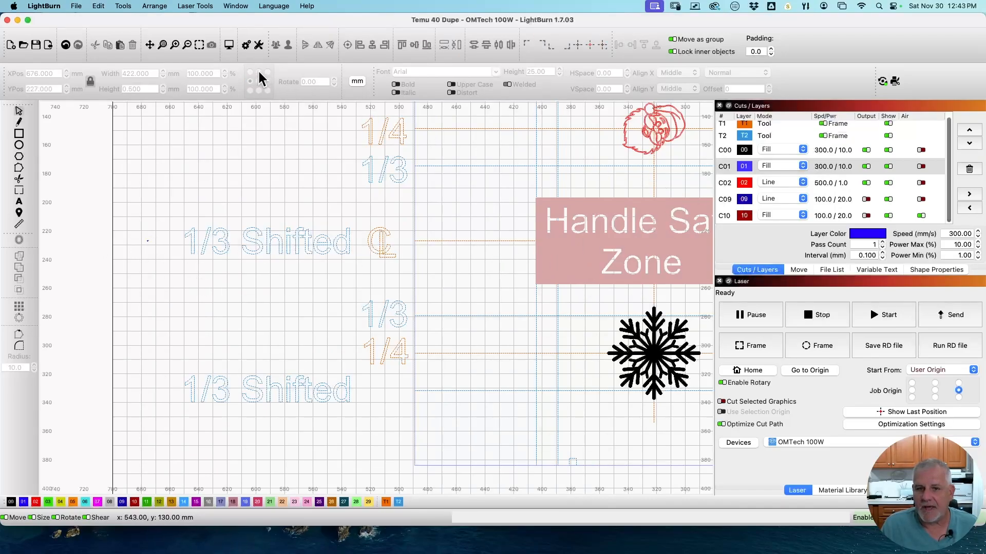
# Preview the laser job with layer C01 included to check the laser head's path, and close the preview
pyautogui.click(229, 46)
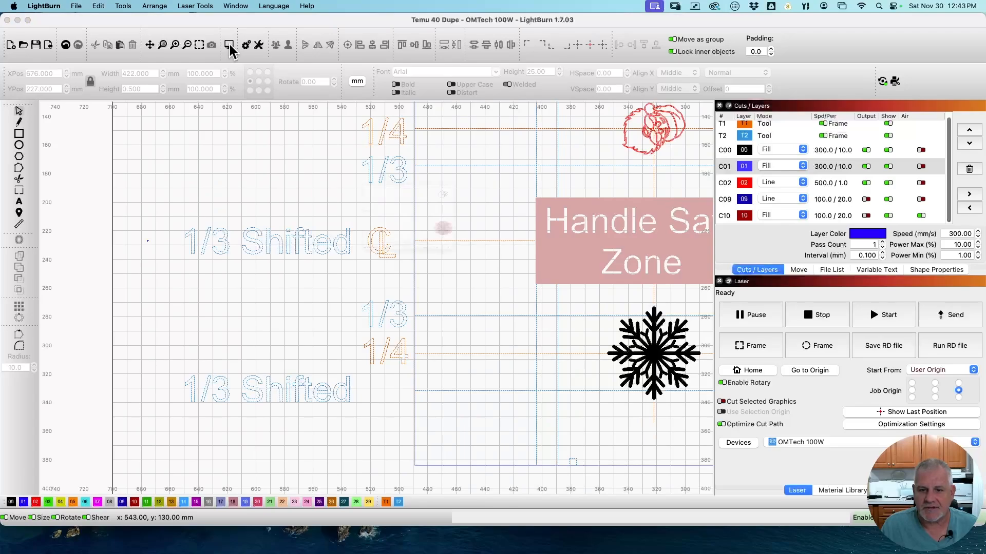
pyautogui.moveTo(681, 370)
pyautogui.mouseDown()
pyautogui.moveTo(198, 374)
pyautogui.moveTo(679, 361)
pyautogui.mouseUp()
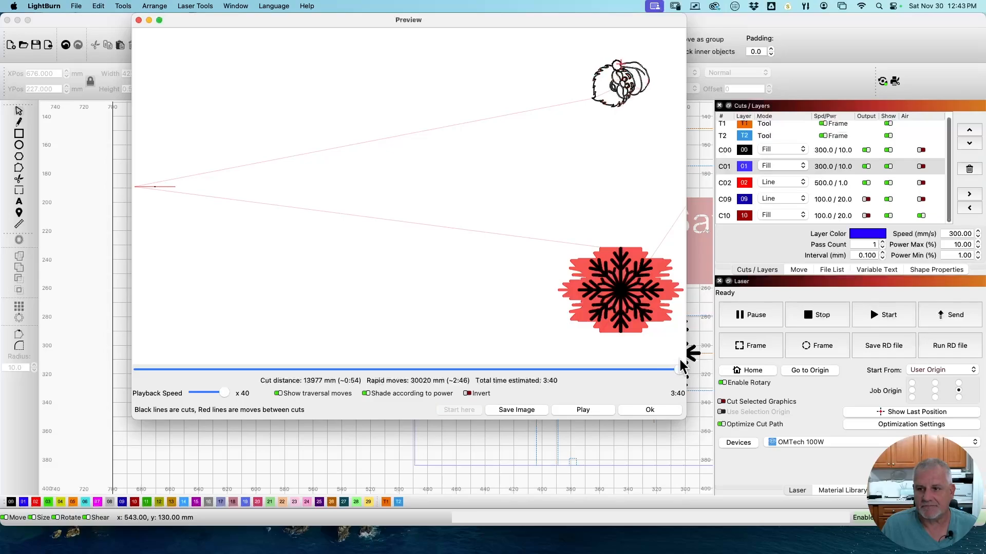
pyautogui.click(649, 409)
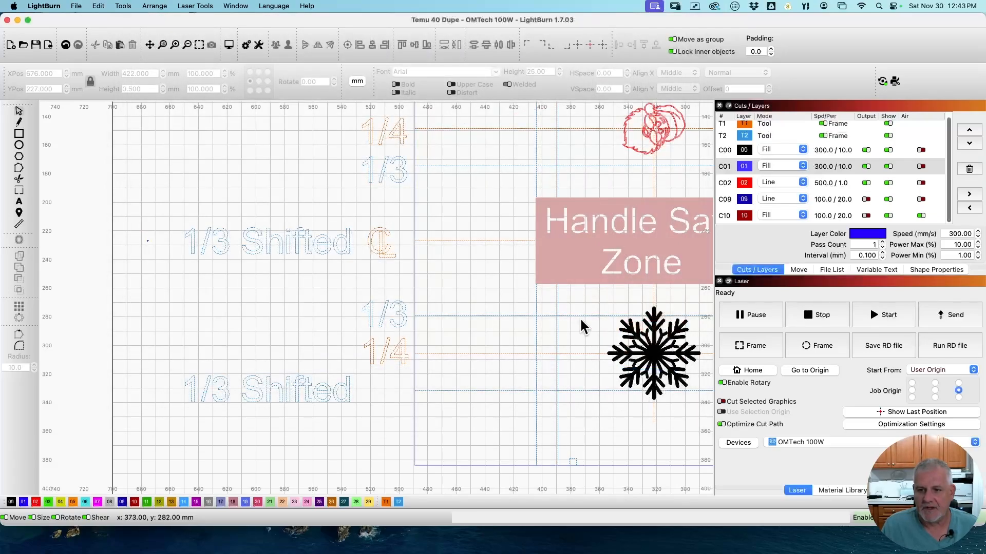
# Enable output for layer C10 and preview the job with the Handle Safe Zone block included
pyautogui.click(867, 216)
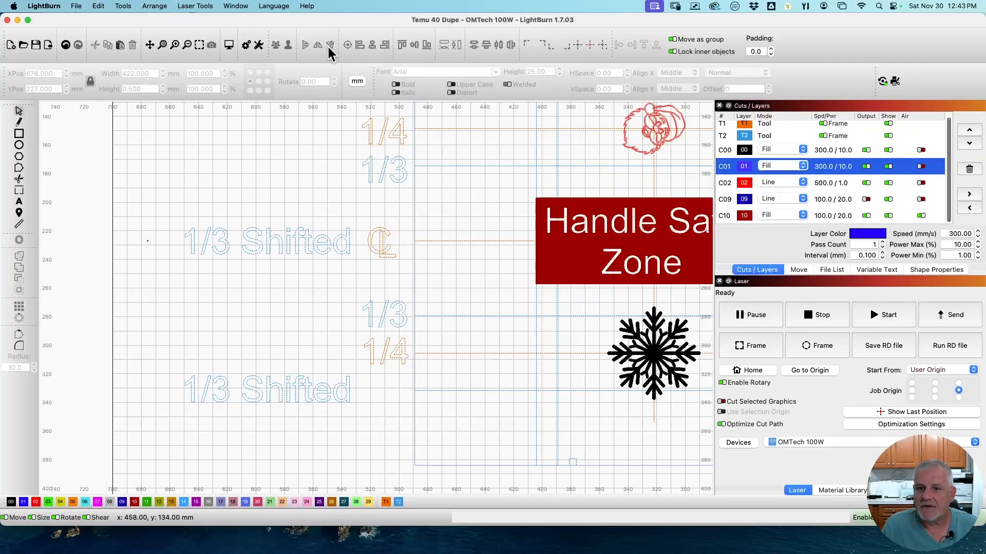
pyautogui.click(229, 44)
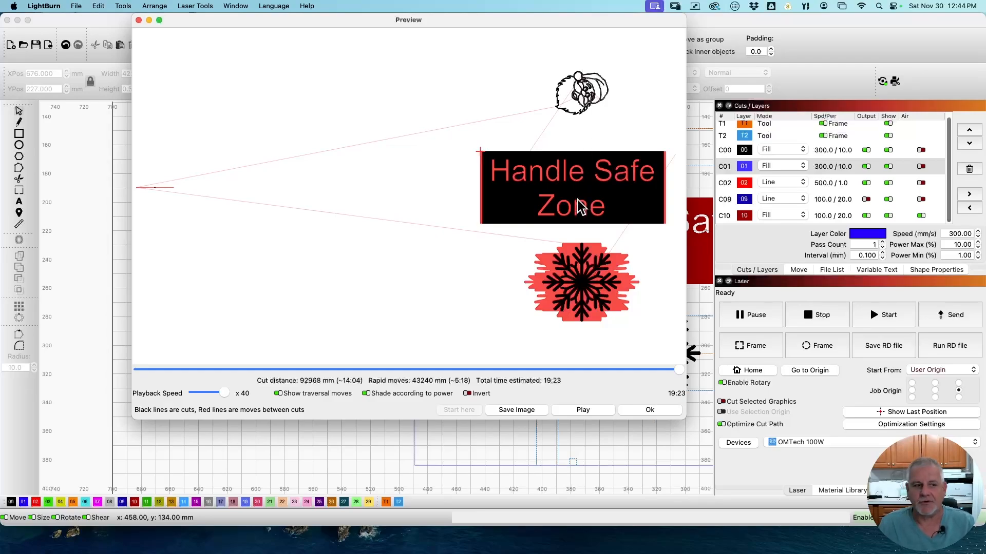
pyautogui.click(662, 414)
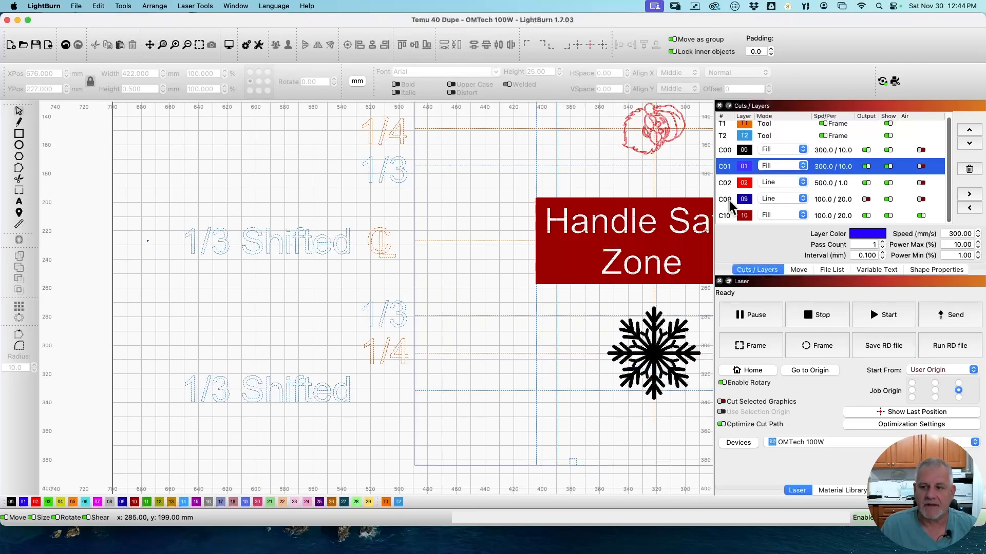
# Check the Return Position property in the OMTech 100W machine settings and close the settings
pyautogui.moveTo(517, 219); pyautogui.dragTo(313, 232)
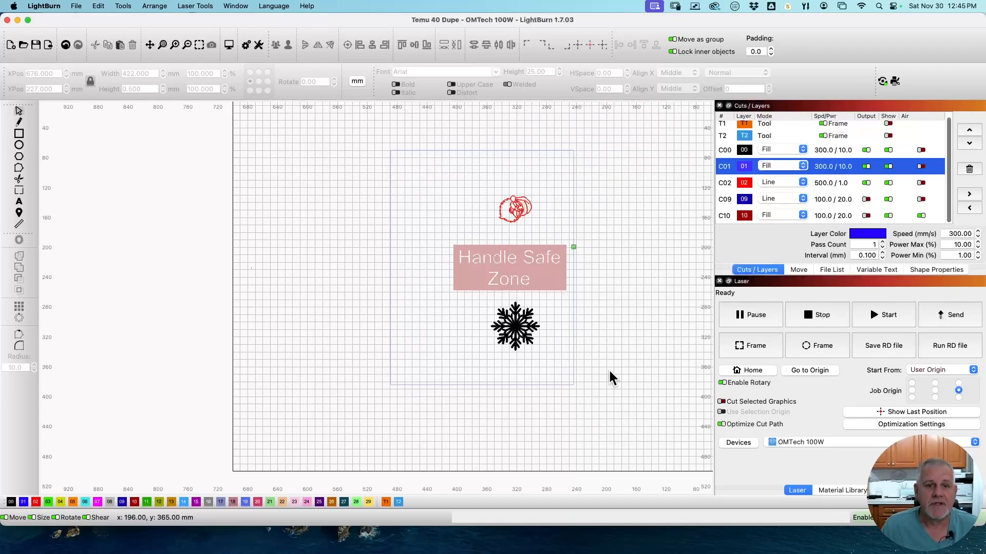
pyautogui.click(99, 6)
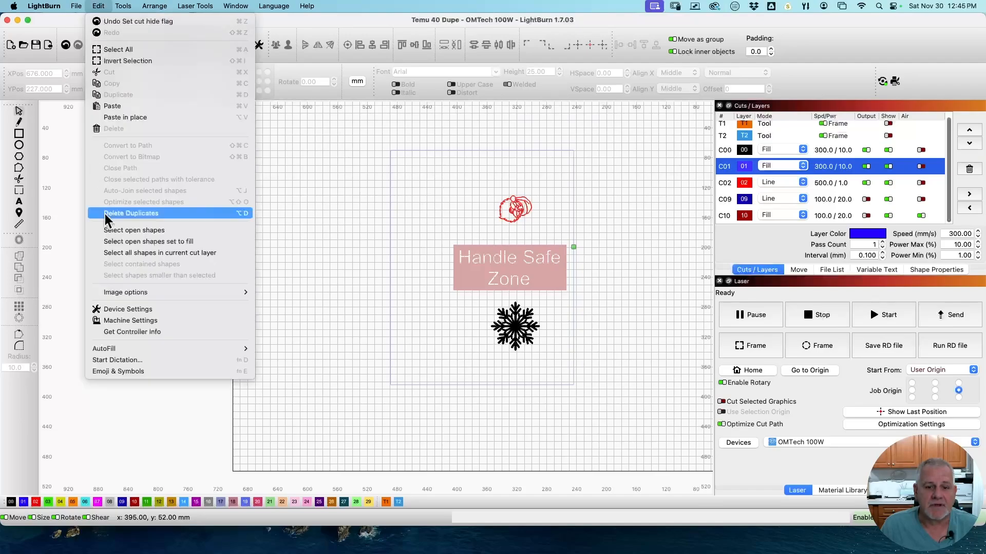
pyautogui.click(122, 317)
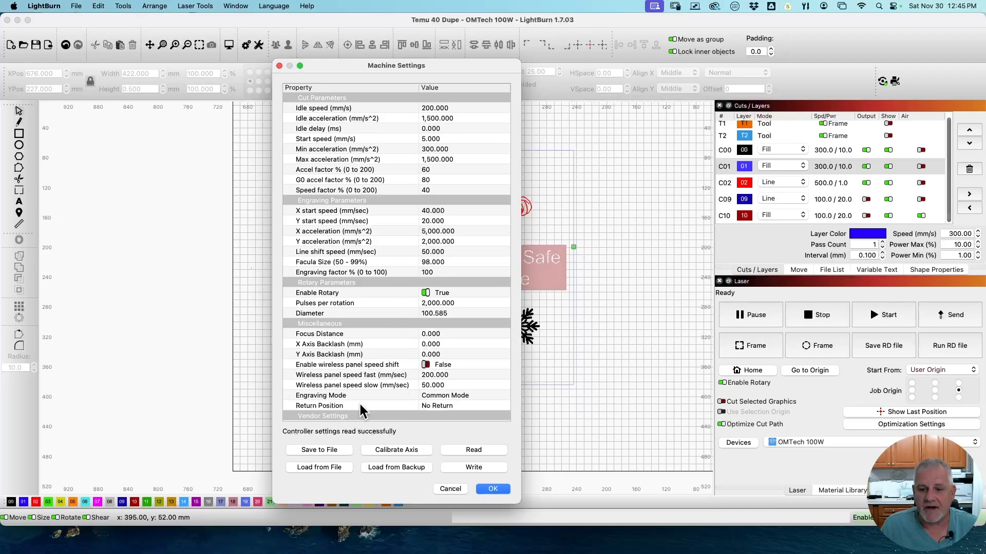
pyautogui.click(344, 406)
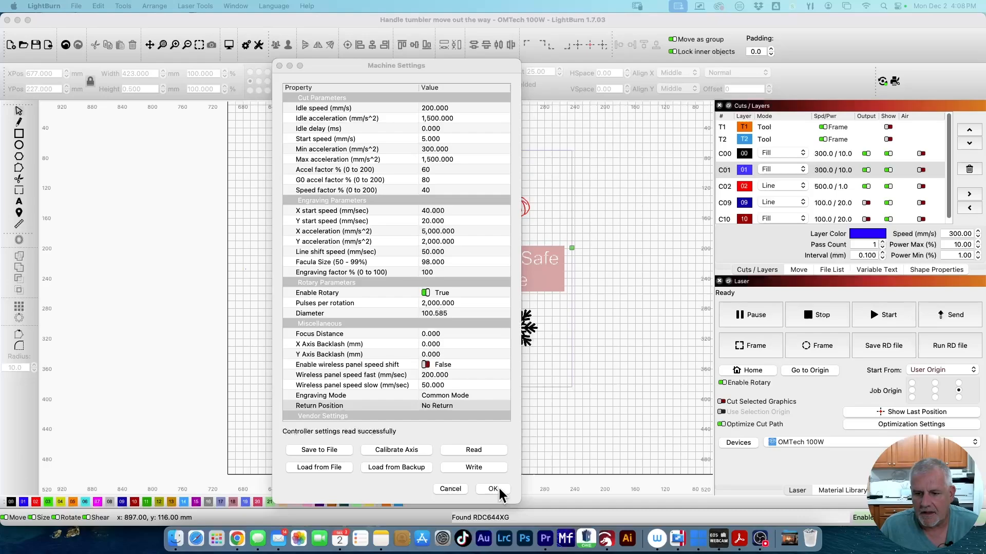
pyautogui.click(501, 487)
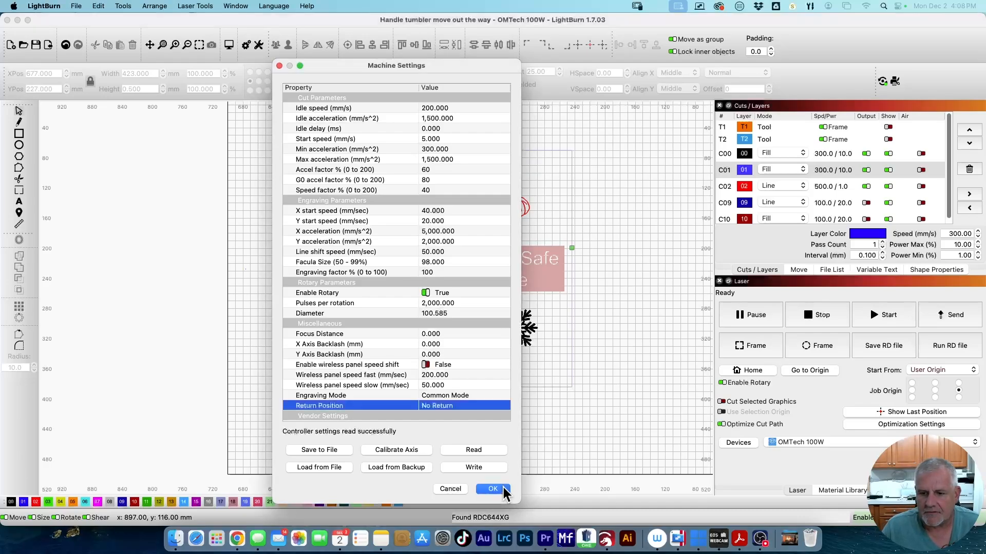
# Examine the Return to Finish Position option in the Tusy 10W device settings and switch back to the OMTech 100W device
pyautogui.click(795, 441)
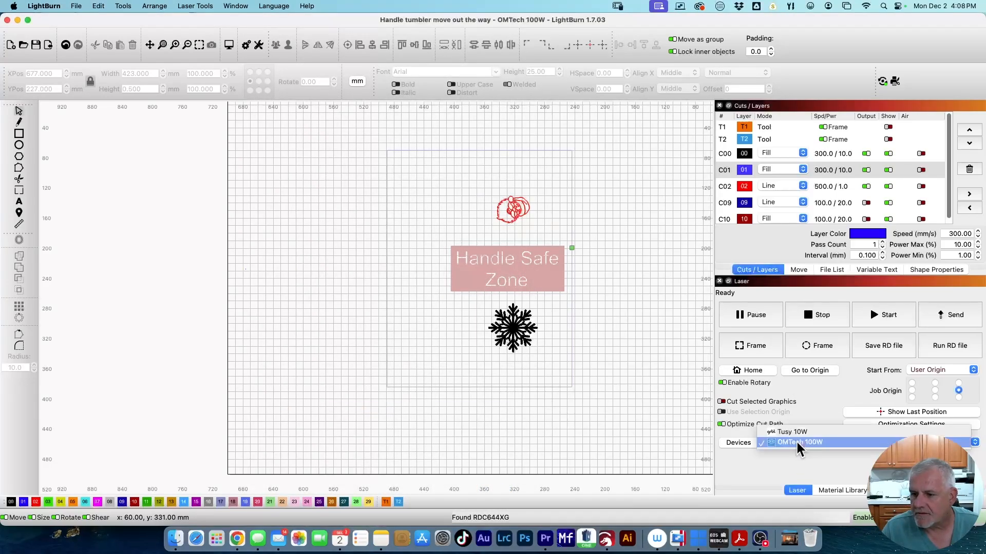
pyautogui.click(803, 429)
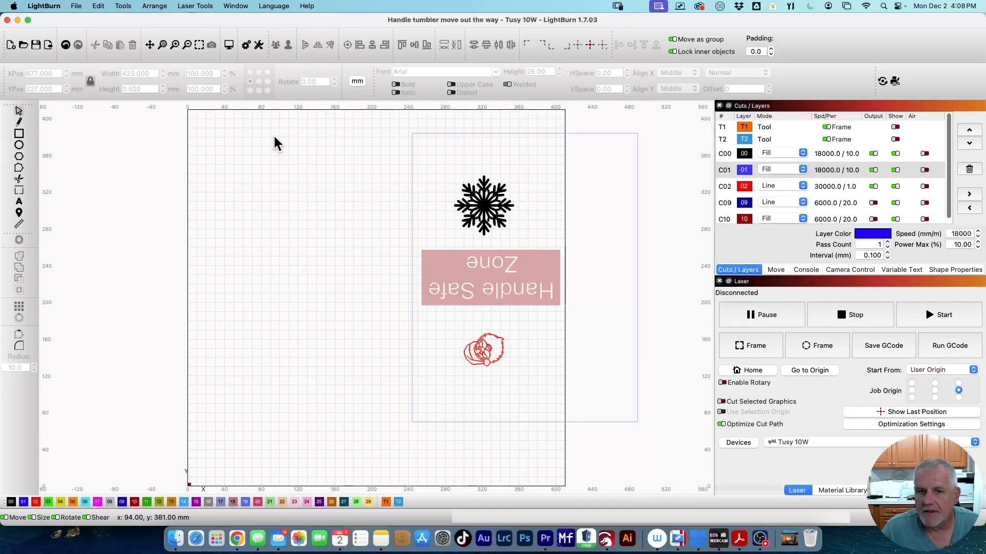
pyautogui.click(258, 47)
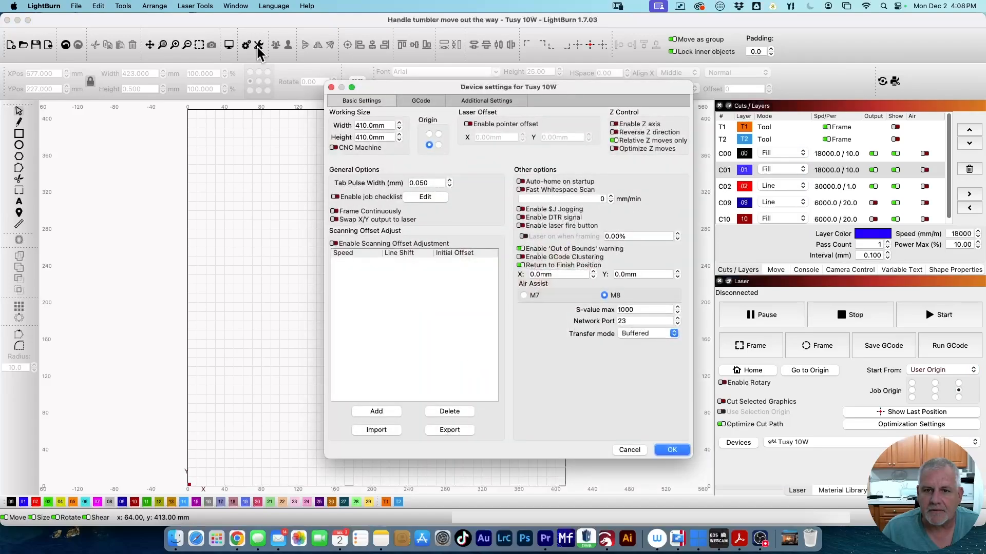
pyautogui.click(520, 265)
pyautogui.click(639, 449)
pyautogui.click(801, 442)
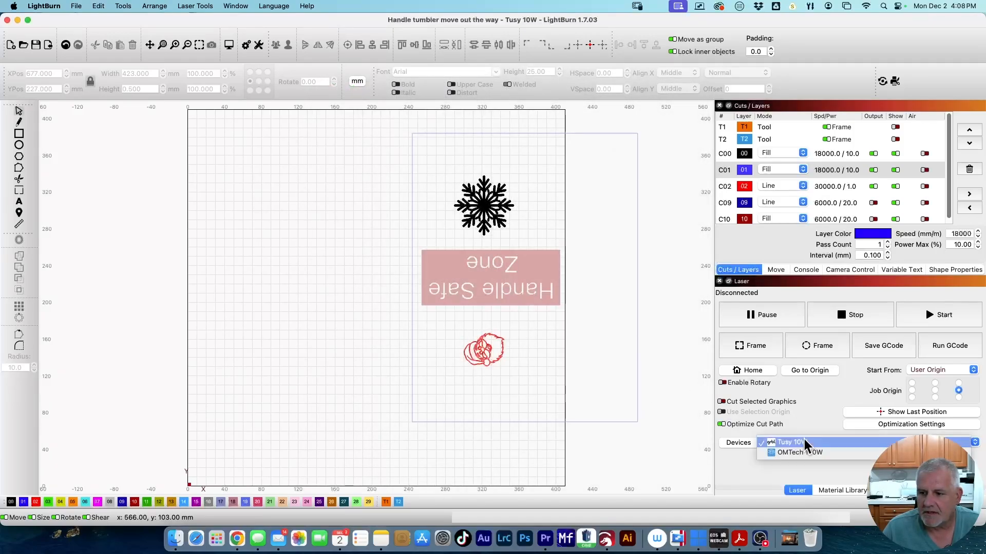
pyautogui.click(810, 454)
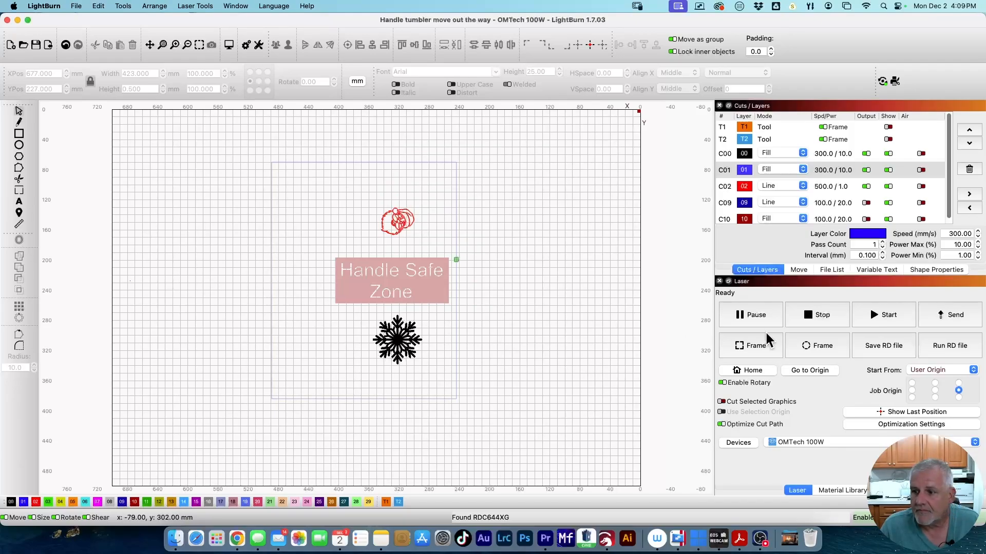
# Turn on Cut Selected Graphics and Use Selection Origin, and check the job origin with the artwork and Handle Safe Zone block selected
pyautogui.click(720, 402)
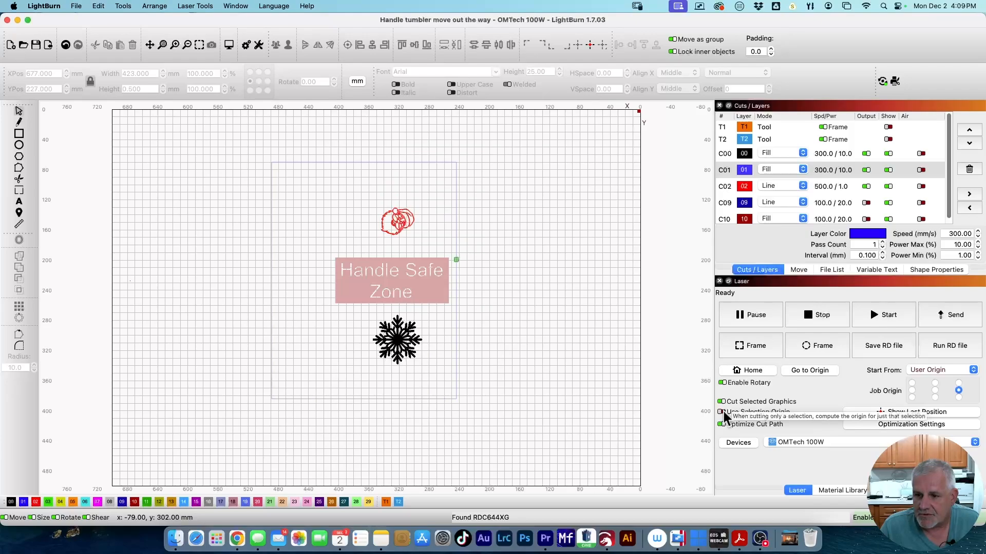
pyautogui.click(721, 412)
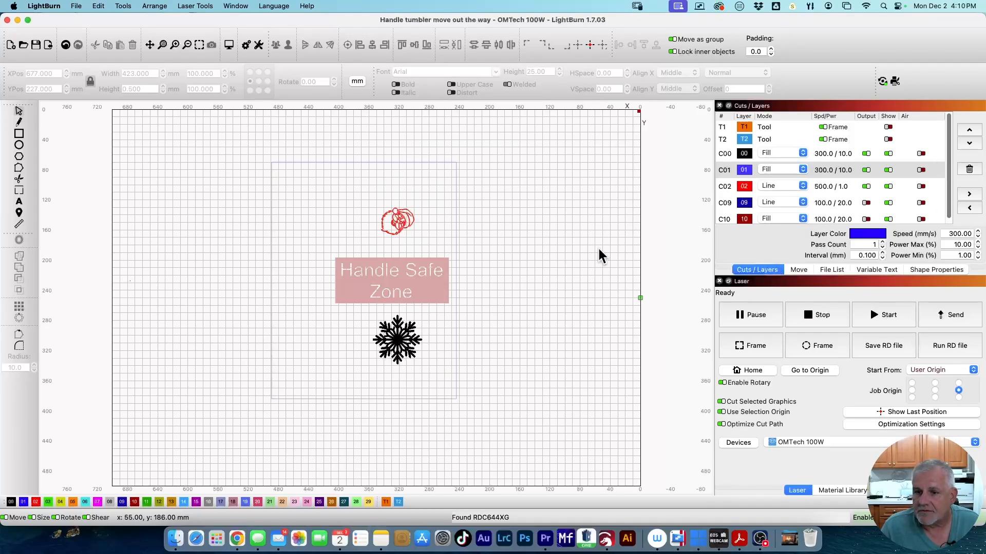
pyautogui.moveTo(432, 347); pyautogui.dragTo(364, 206)
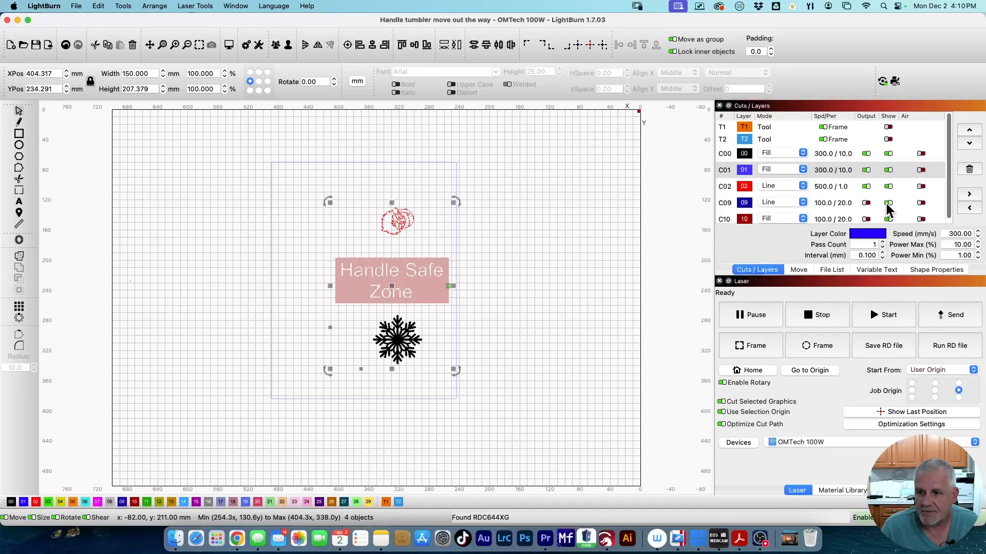
pyautogui.click(635, 322)
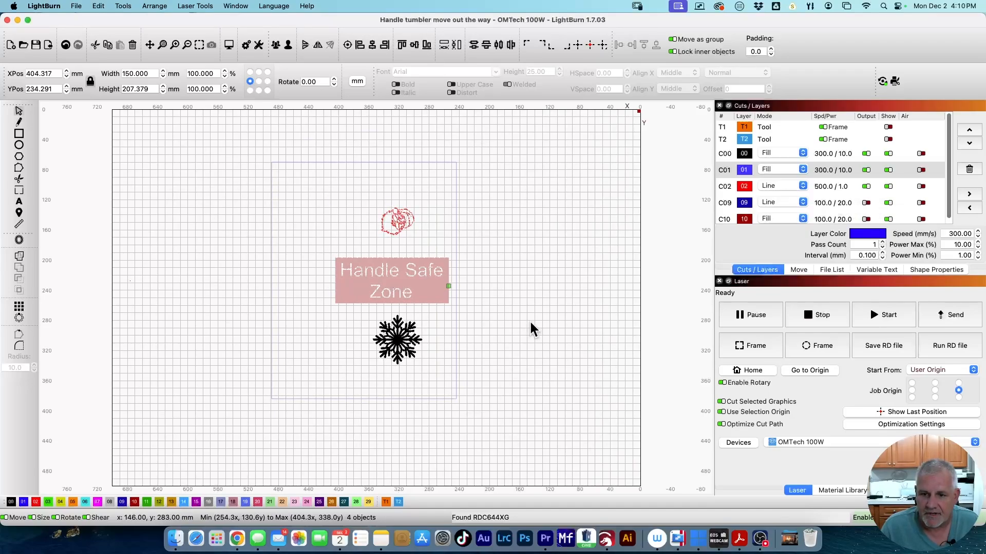
# Select all visible objects, including the outer frame and small dot, and make tool layer T1 visible
pyautogui.moveTo(529, 366); pyautogui.dragTo(121, 180)
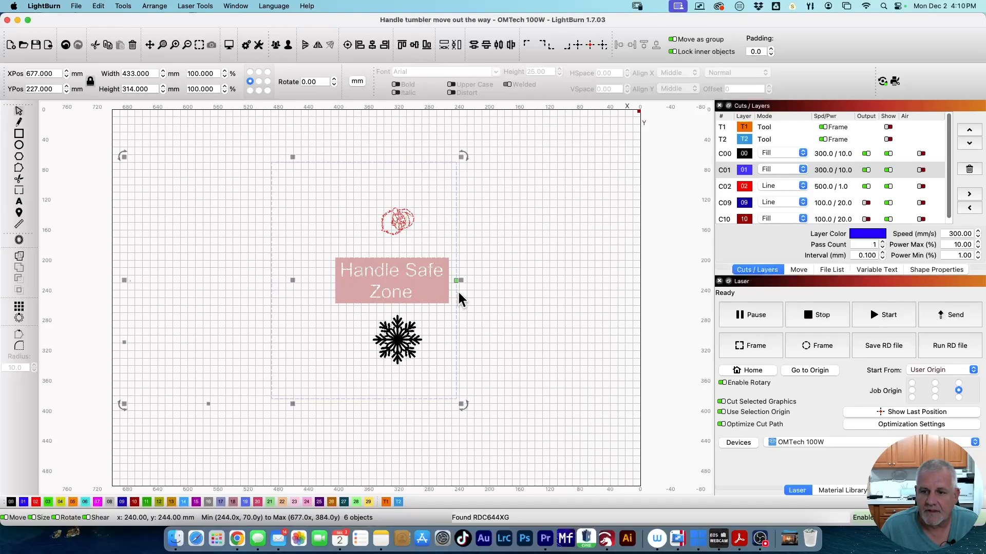
pyautogui.click(889, 128)
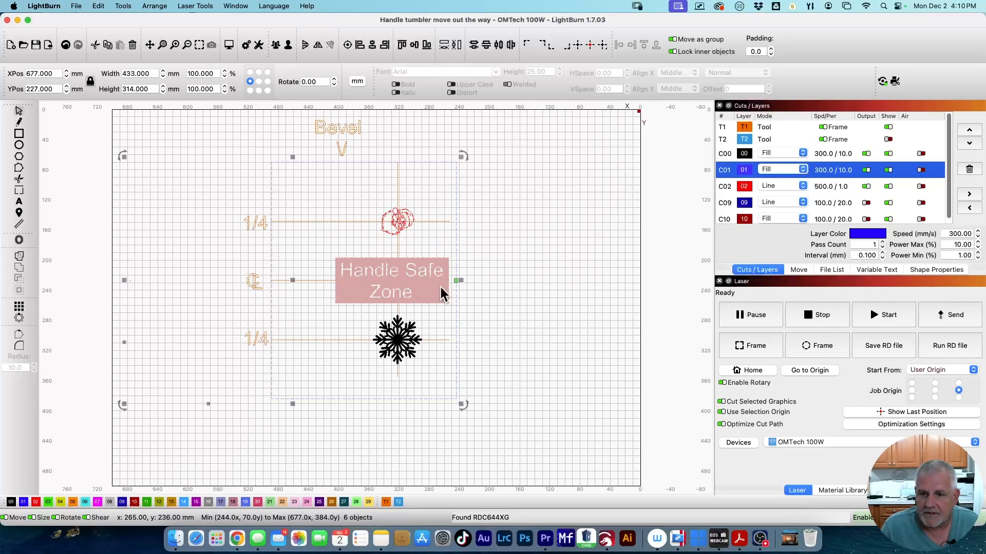
# Hide tool layer T1 and check the job's cut path and traversal moves around the handle in the preview
pyautogui.click(888, 127)
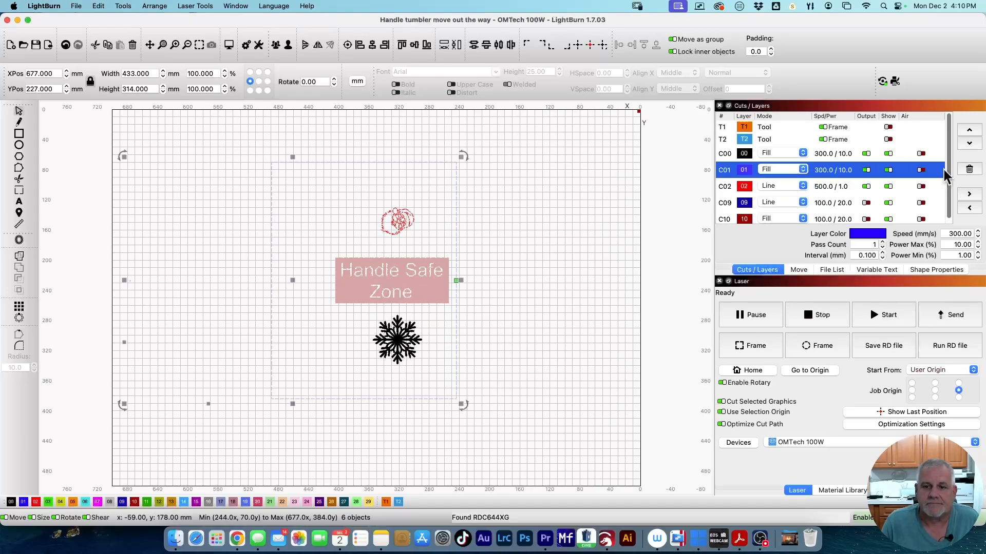
pyautogui.click(229, 45)
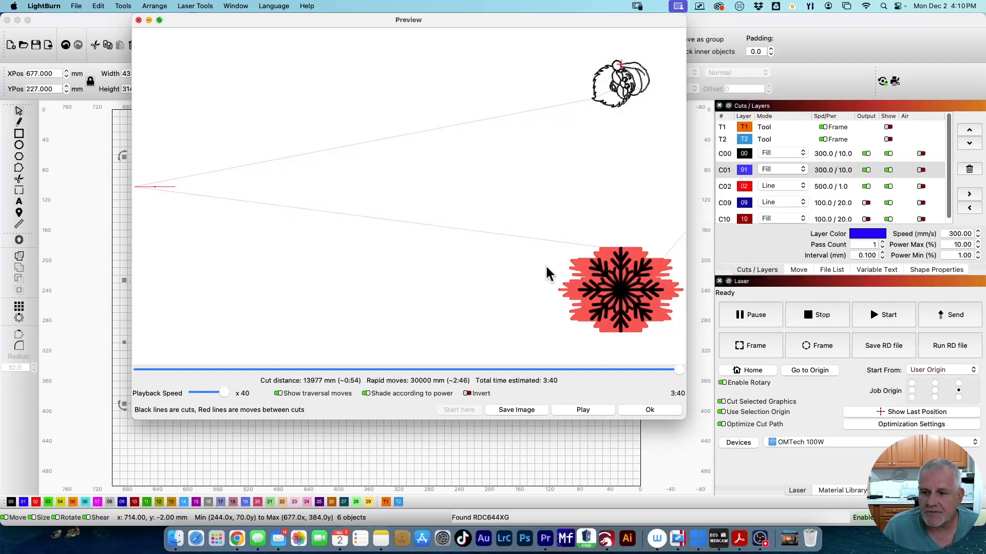
pyautogui.moveTo(678, 370)
pyautogui.mouseDown()
pyautogui.moveTo(561, 371)
pyautogui.moveTo(682, 372)
pyautogui.mouseUp()
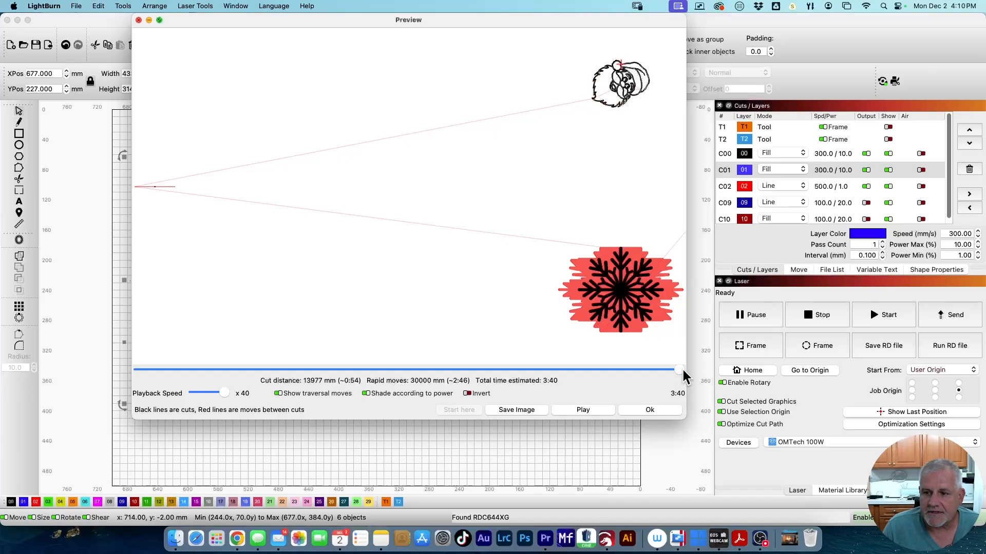
pyautogui.click(652, 407)
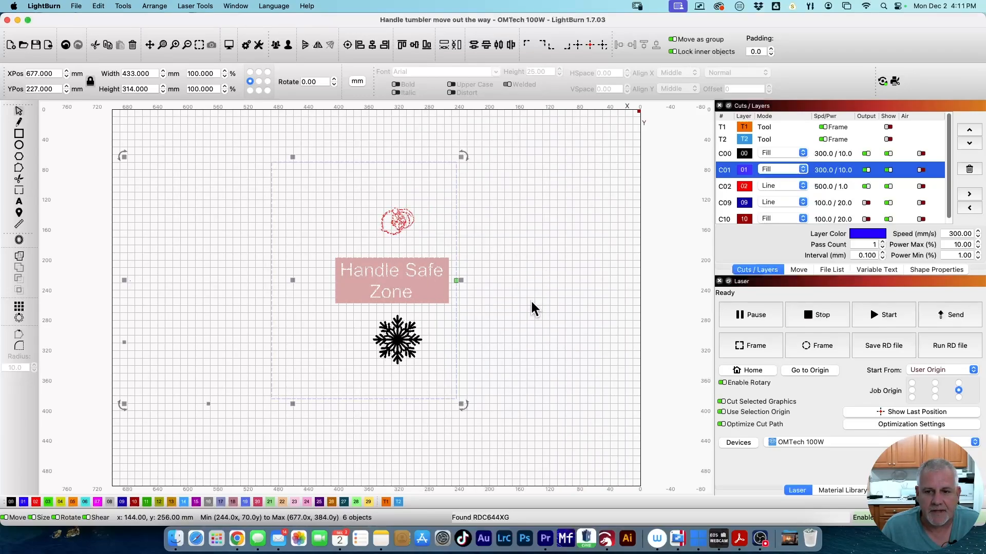
# Send the selected job to the OMTech 100W laser under the file name HANDLE T
pyautogui.click(947, 311)
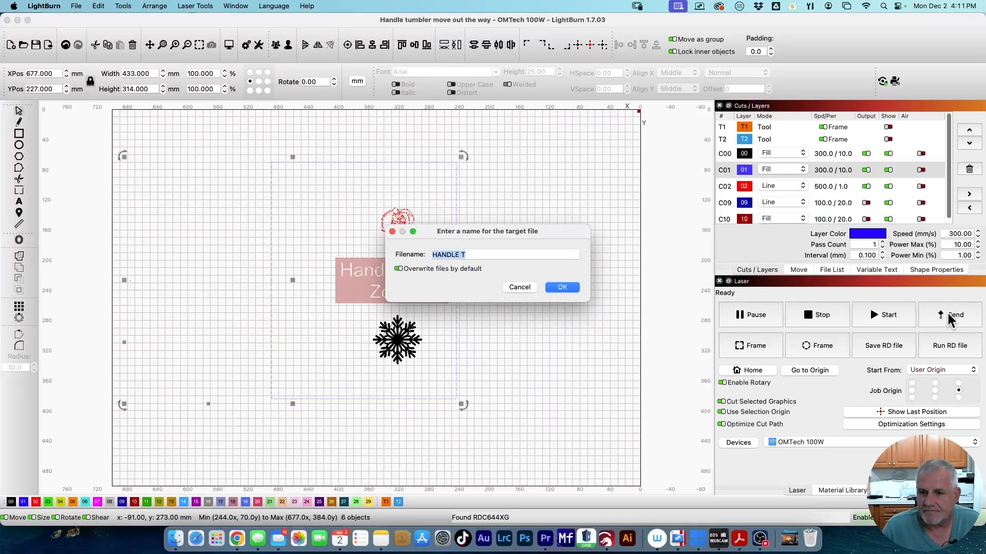
pyautogui.press('Return')
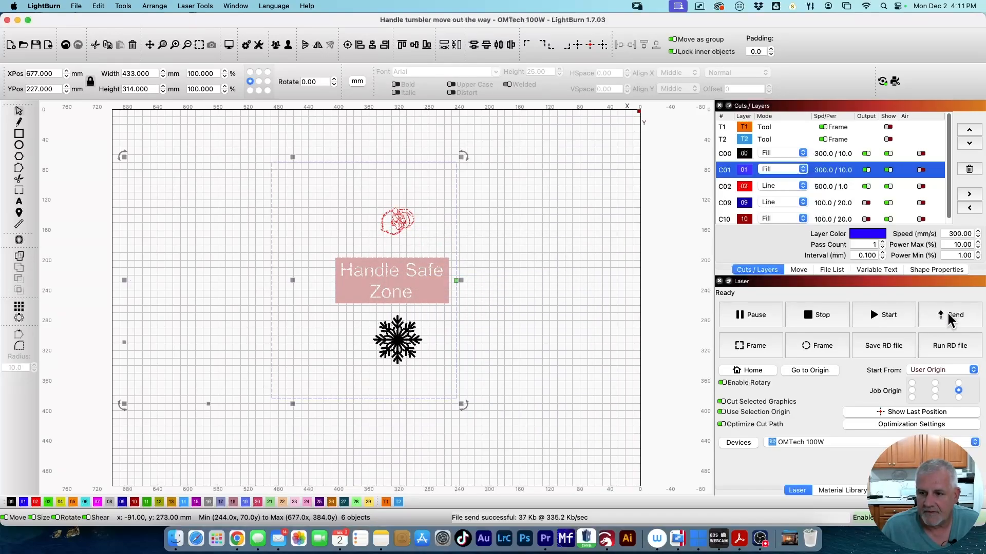